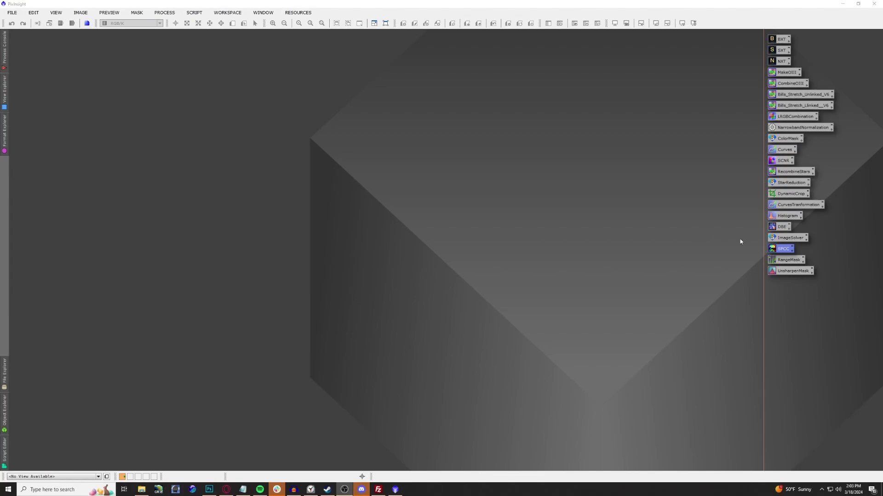
- Review the SPCC red filter choices unchanged, then bring up the 'PixInsight - Custom filters for SPCC' tutorial
{"action": "double_click", "coordinate": [780, 250]}
{"action": "left_click", "coordinate": [653, 97]}
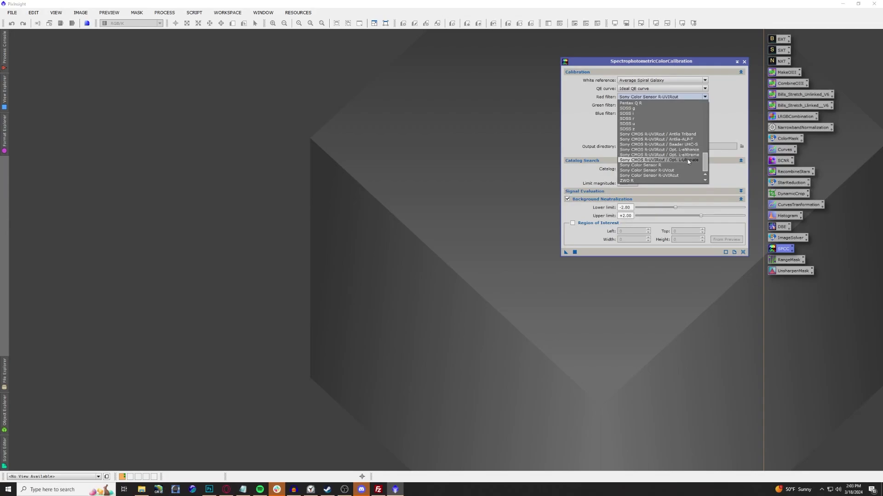
{"action": "left_click", "coordinate": [677, 242]}
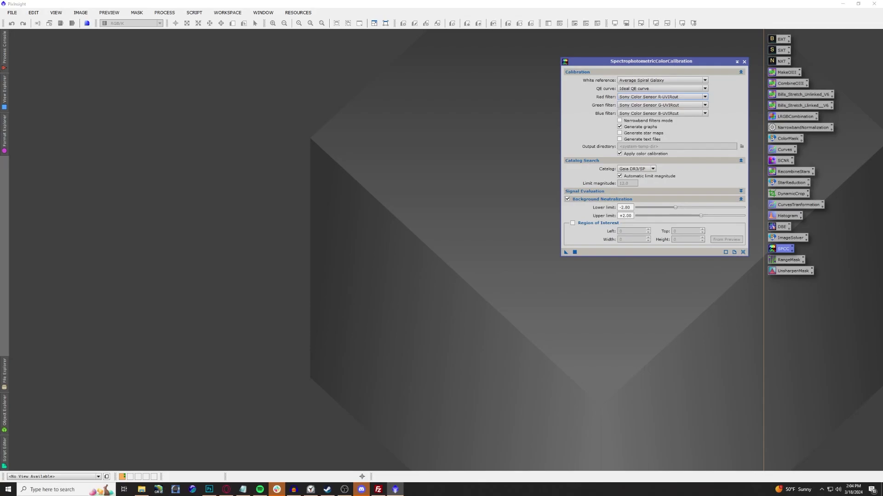
{"action": "key", "text": "alt+Tab"}
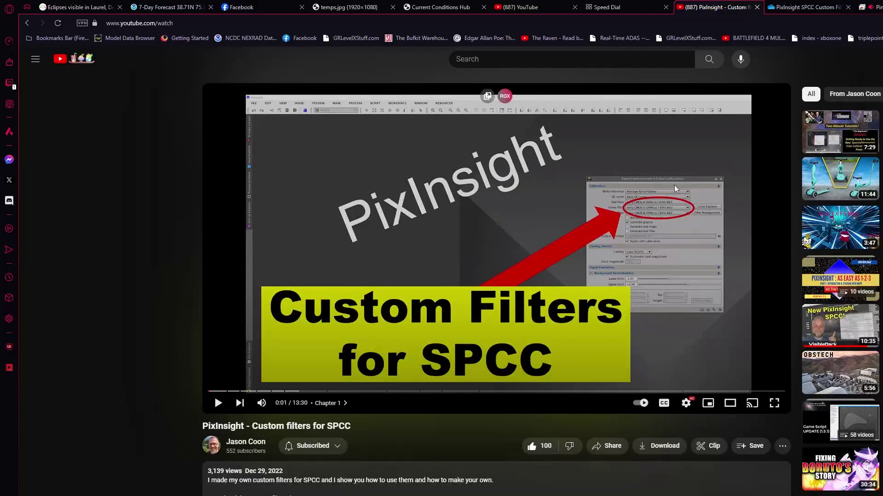
- Browse the list of CSV filter curves in the shared OneDrive 'PixInsight SPCC Custom Filters' folder
{"action": "left_click", "coordinate": [814, 5]}
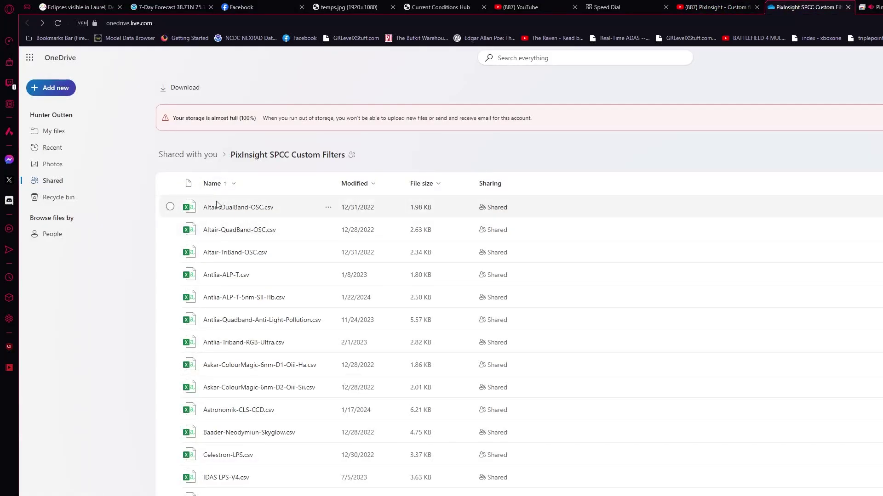
{"action": "scroll", "coordinate": [236, 236], "scroll_direction": "down", "scroll_amount": 1}
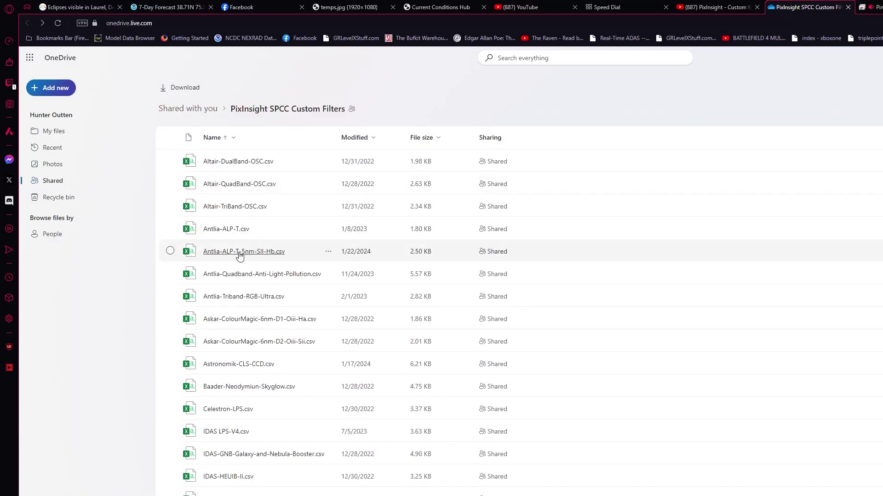
{"action": "scroll", "coordinate": [239, 253], "scroll_direction": "down", "scroll_amount": 2}
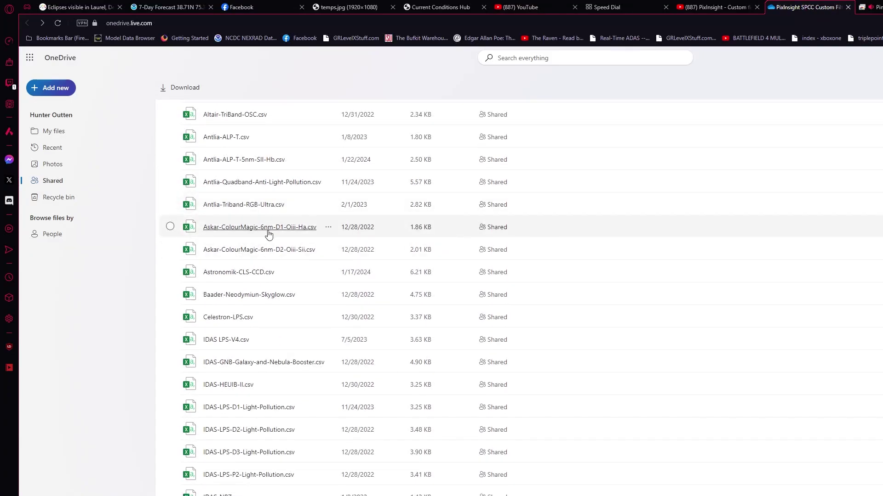
{"action": "scroll", "coordinate": [286, 256], "scroll_direction": "down", "scroll_amount": 2}
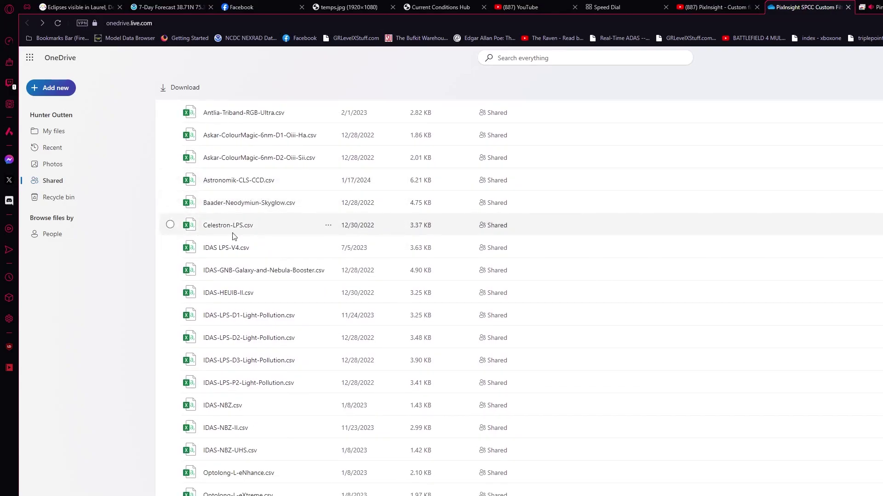
{"action": "scroll", "coordinate": [236, 247], "scroll_direction": "down", "scroll_amount": 1}
{"action": "scroll", "coordinate": [235, 247], "scroll_direction": "down", "scroll_amount": 1}
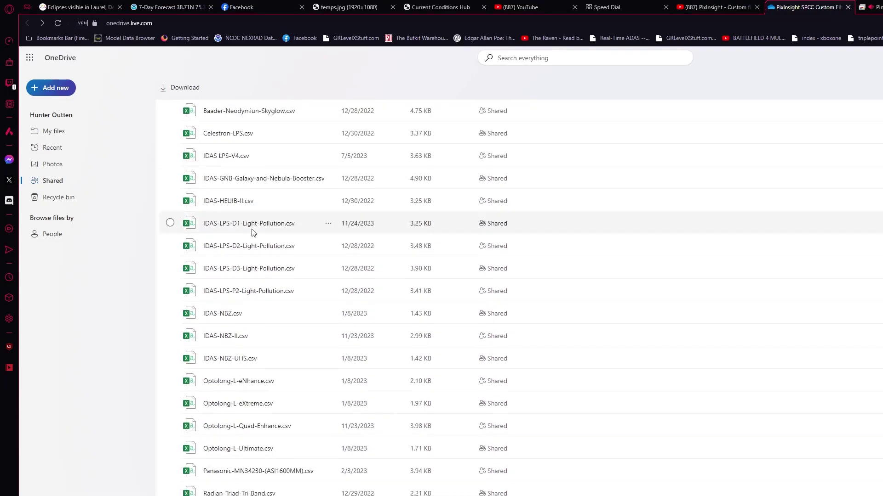
{"action": "scroll", "coordinate": [248, 246], "scroll_direction": "down", "scroll_amount": 1}
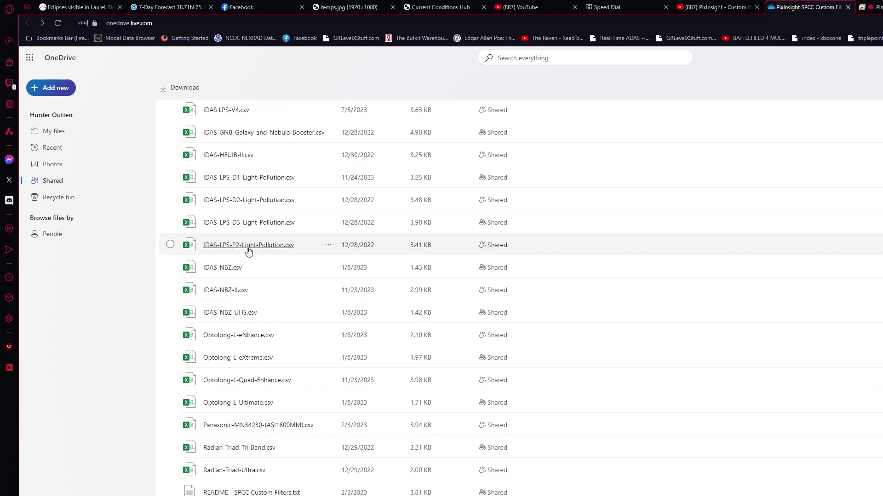
{"action": "scroll", "coordinate": [235, 282], "scroll_direction": "down", "scroll_amount": 2}
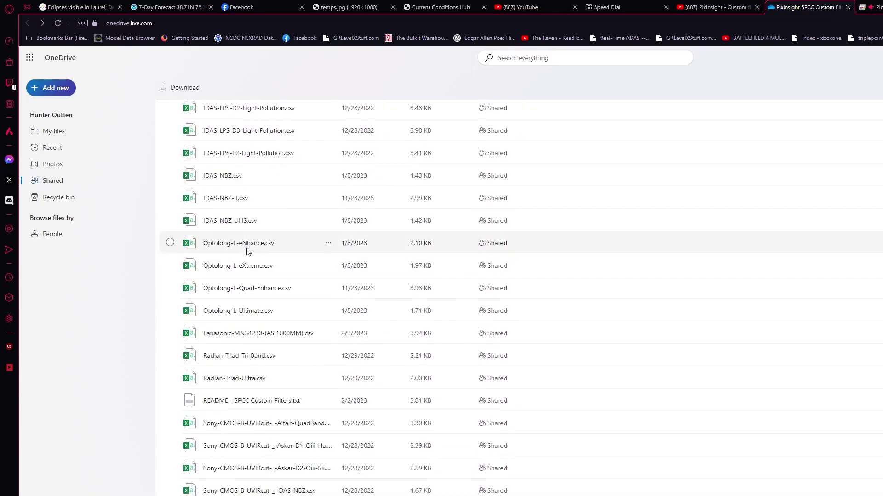
{"action": "scroll", "coordinate": [270, 293], "scroll_direction": "down", "scroll_amount": 1}
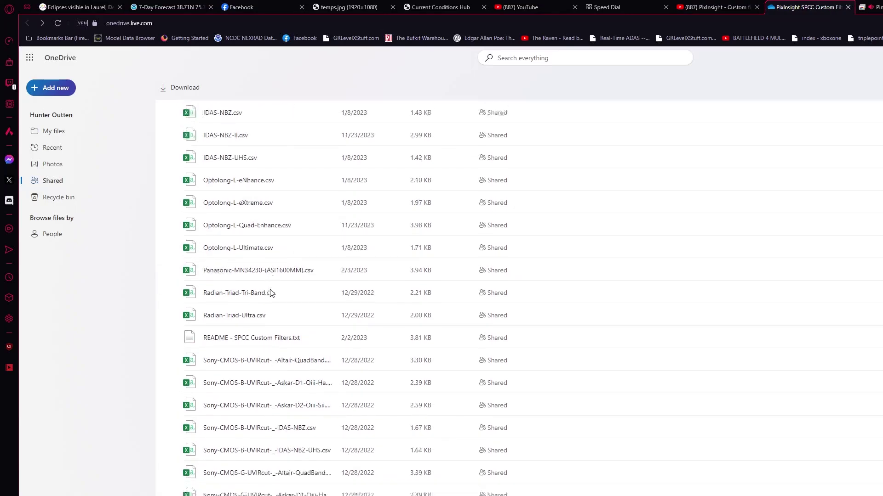
{"action": "scroll", "coordinate": [276, 276], "scroll_direction": "down", "scroll_amount": 1}
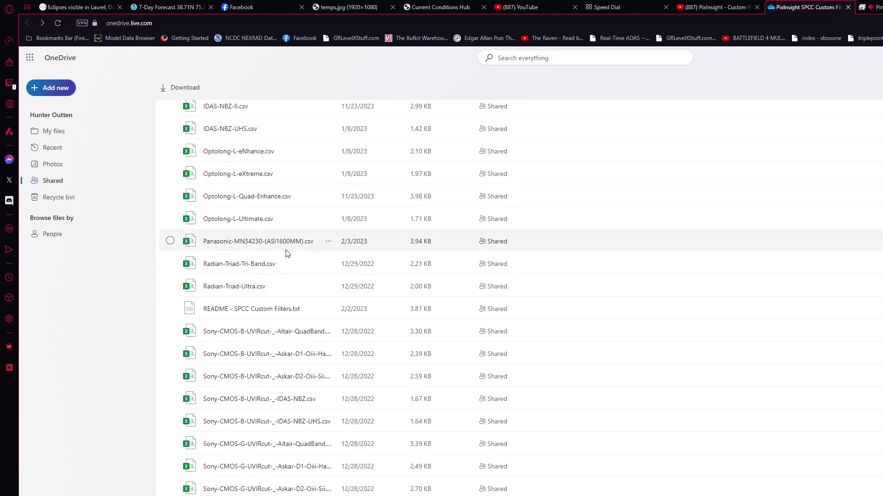
{"action": "scroll", "coordinate": [289, 256], "scroll_direction": "down", "scroll_amount": 2}
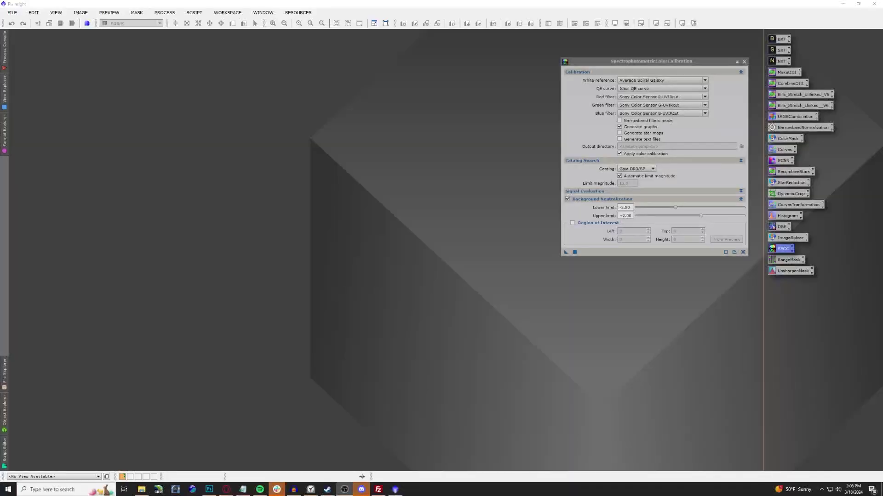
- Close the colour calibration window and open the FilterManager process
{"action": "left_click", "coordinate": [744, 62]}
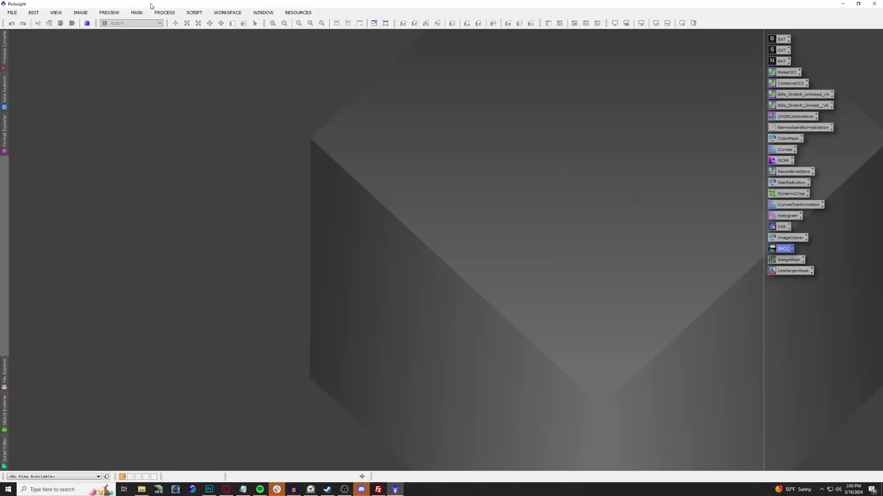
{"action": "left_click", "coordinate": [164, 12]}
{"action": "mouse_move", "coordinate": [179, 23]}
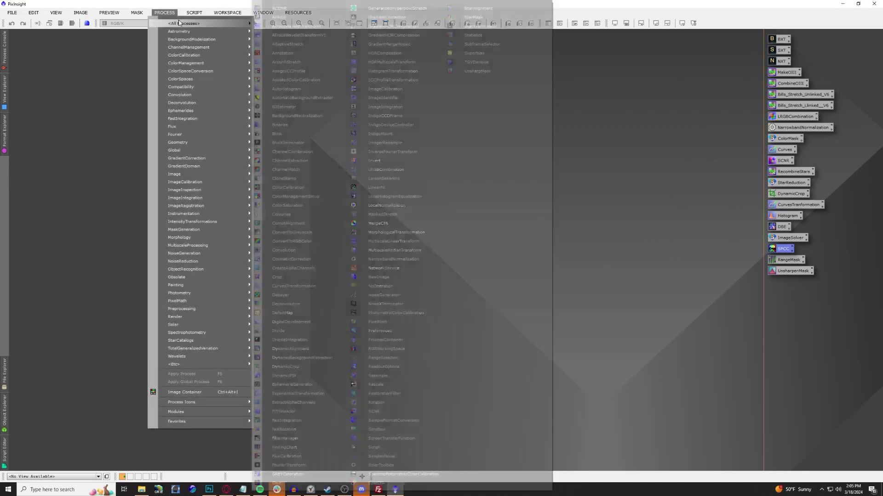
{"action": "left_click", "coordinate": [283, 439]}
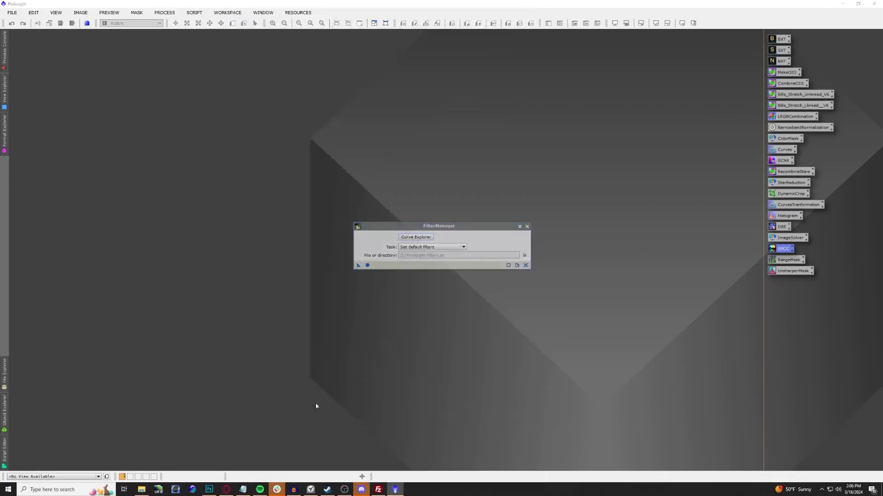
- In Curve Explorer, view the Sony Color Sensor G-UVIRcut and B-UVIRcut curves
{"action": "left_click", "coordinate": [415, 238]}
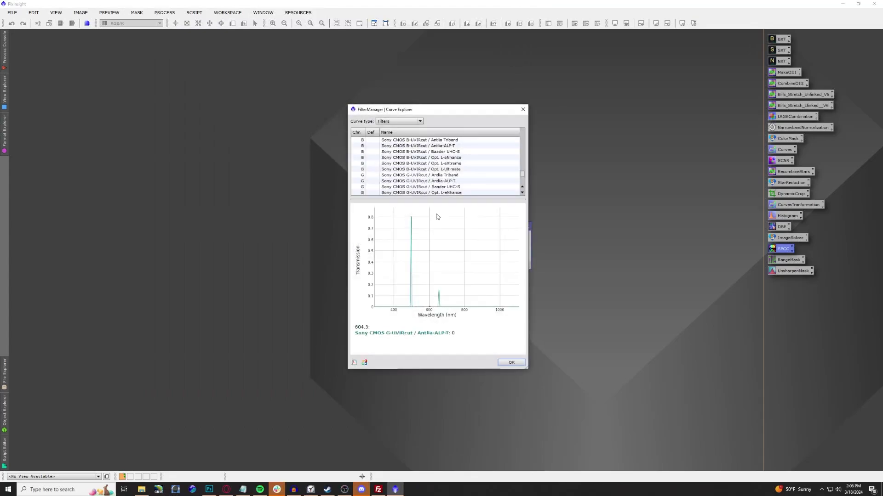
{"action": "scroll", "coordinate": [436, 179], "scroll_direction": "down", "scroll_amount": 5}
{"action": "scroll", "coordinate": [437, 177], "scroll_direction": "down", "scroll_amount": 2}
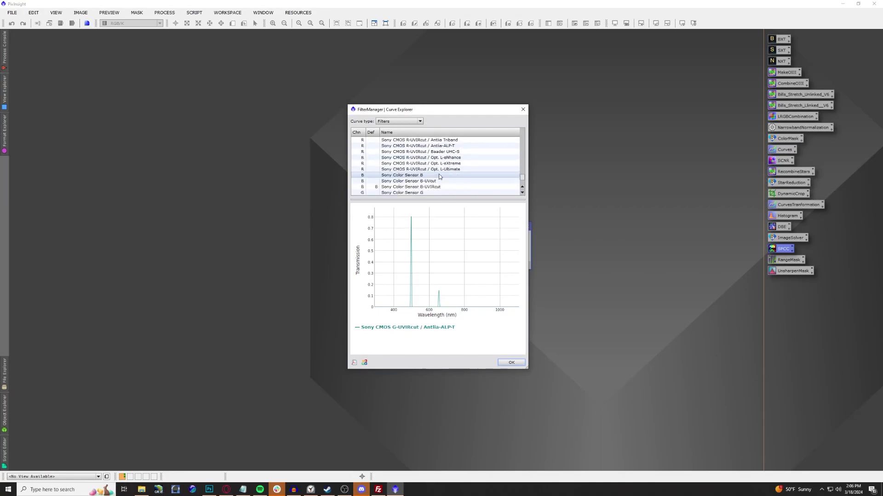
{"action": "left_click", "coordinate": [436, 170]}
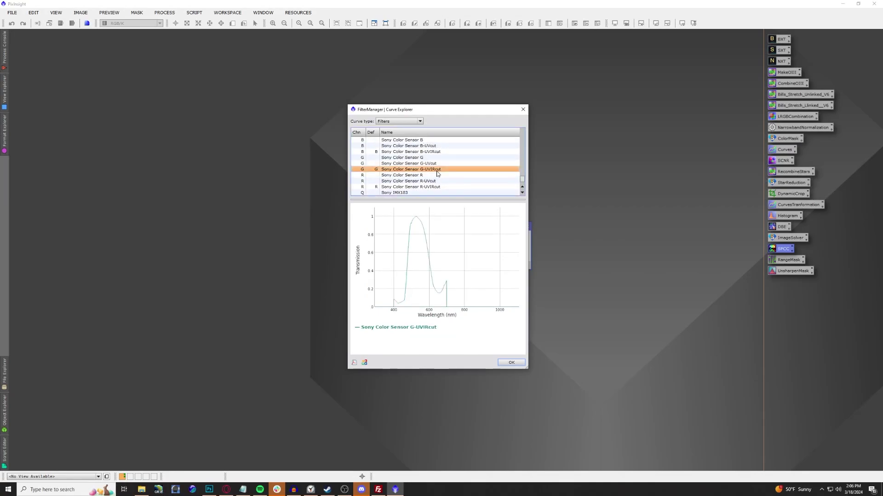
{"action": "scroll", "coordinate": [434, 172], "scroll_direction": "up", "scroll_amount": 1}
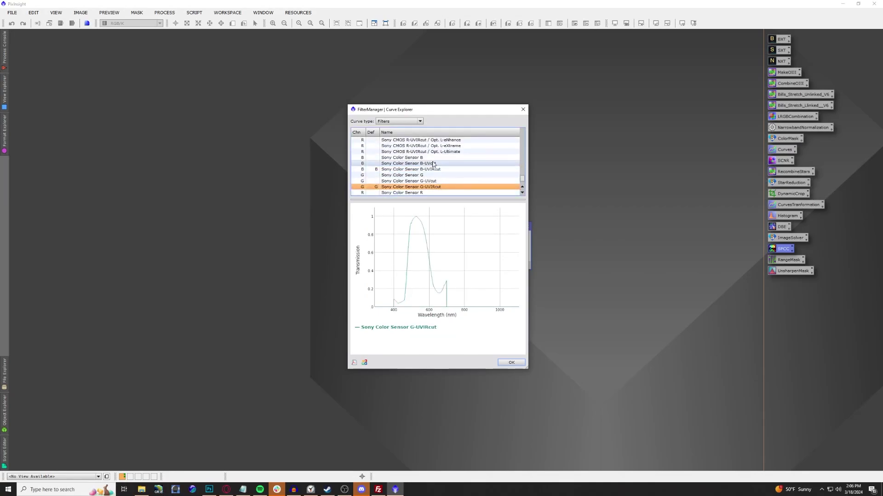
{"action": "left_click", "coordinate": [419, 170]}
{"action": "scroll", "coordinate": [422, 173], "scroll_direction": "up", "scroll_amount": 10}
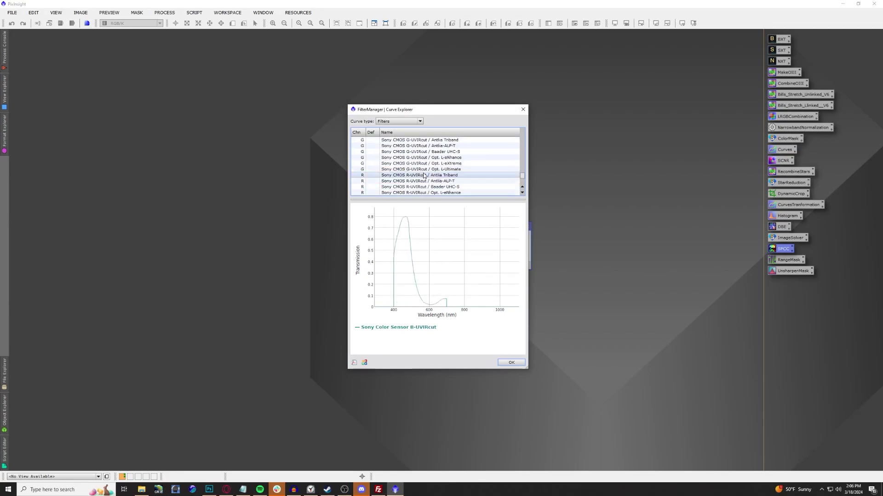
{"action": "scroll", "coordinate": [424, 174], "scroll_direction": "up", "scroll_amount": 1}
- Compare the OPTOLONG L-PRO Light Pollution curve with Pentax K-5 G, then close the viewer
{"action": "left_click", "coordinate": [422, 170]}
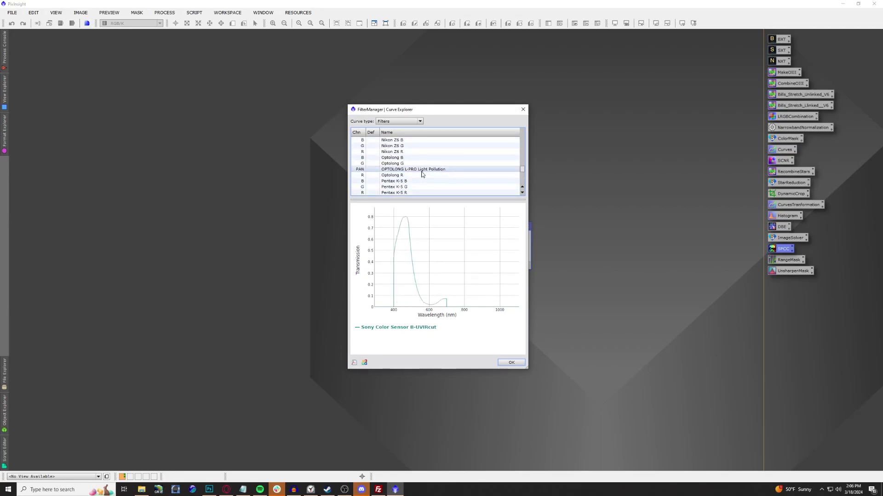
{"action": "key", "text": "super"}
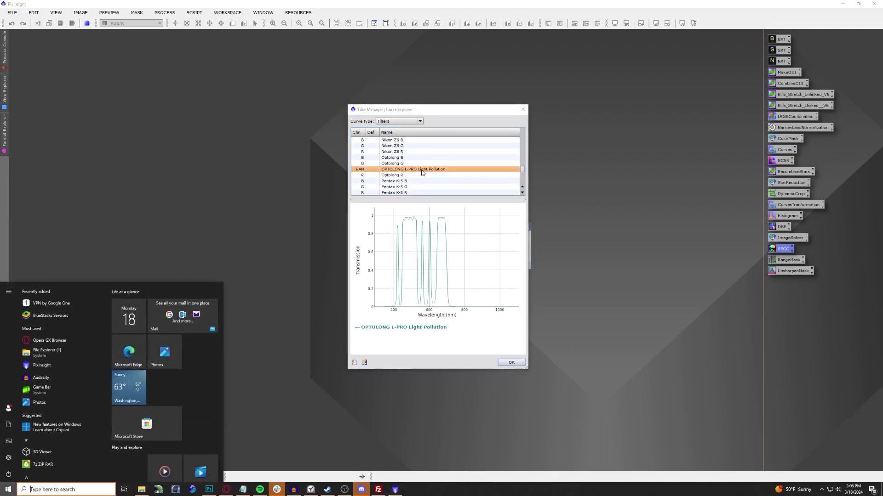
{"action": "left_click", "coordinate": [511, 187]}
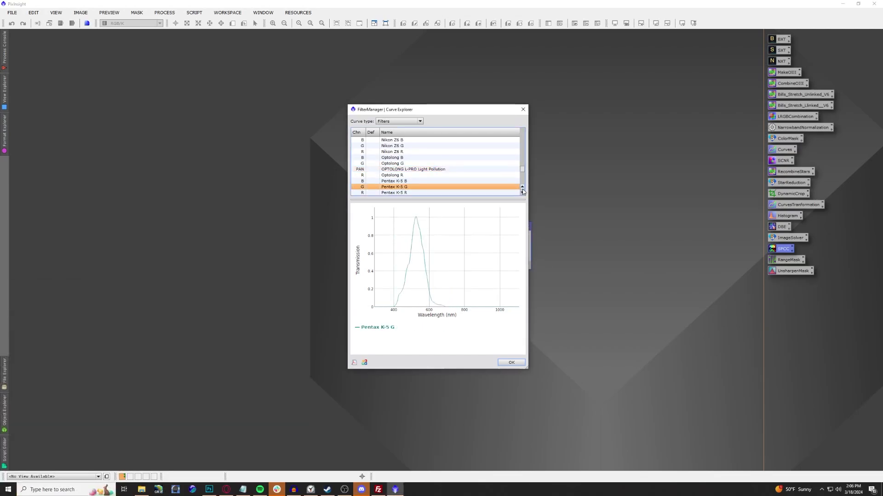
{"action": "left_click", "coordinate": [511, 170]}
{"action": "left_click_drag", "start_coordinate": [523, 170], "coordinate": [522, 175]}
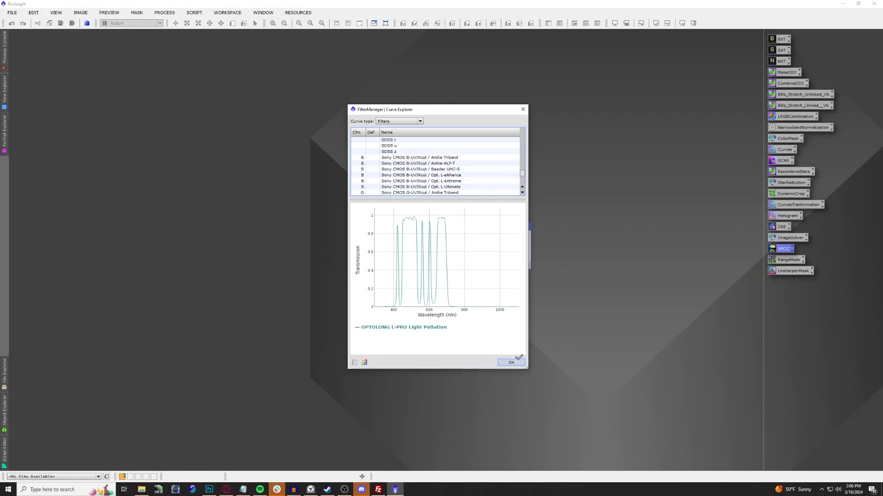
{"action": "left_click", "coordinate": [511, 362]}
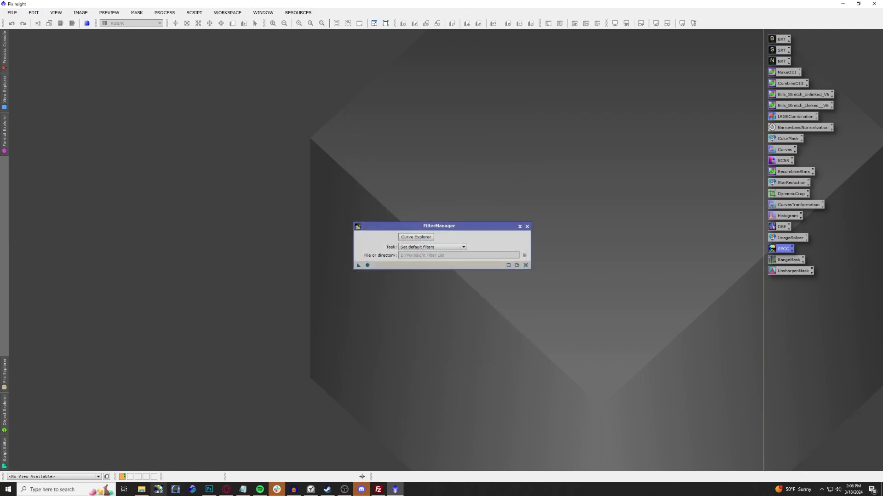
{"action": "left_click", "coordinate": [143, 490]}
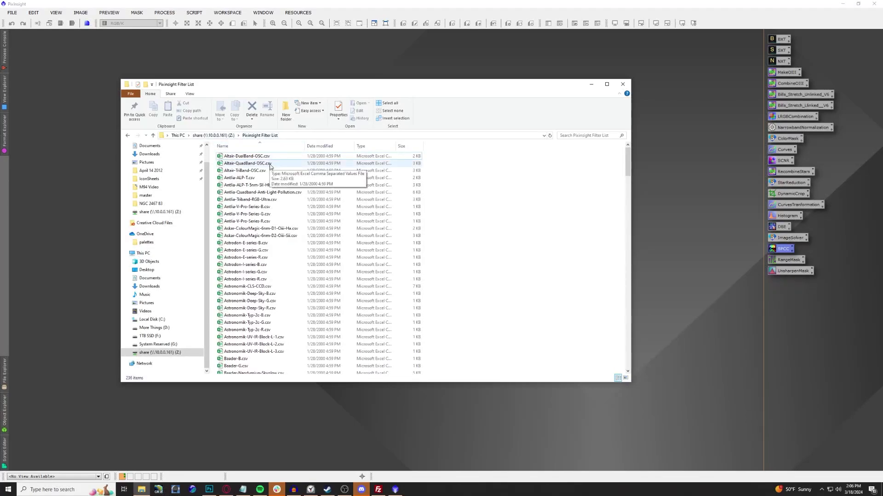
{"action": "scroll", "coordinate": [271, 177], "scroll_direction": "down", "scroll_amount": 8}
{"action": "scroll", "coordinate": [271, 177], "scroll_direction": "down", "scroll_amount": 20}
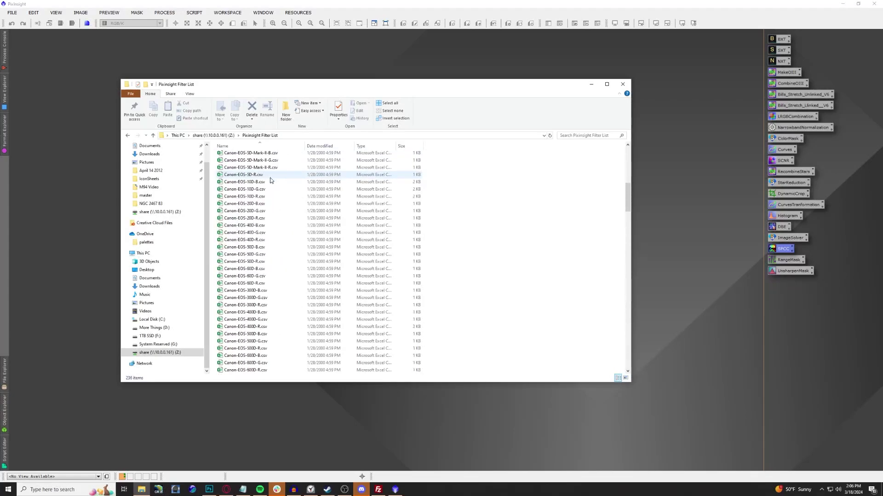
{"action": "scroll", "coordinate": [271, 182], "scroll_direction": "down", "scroll_amount": 20}
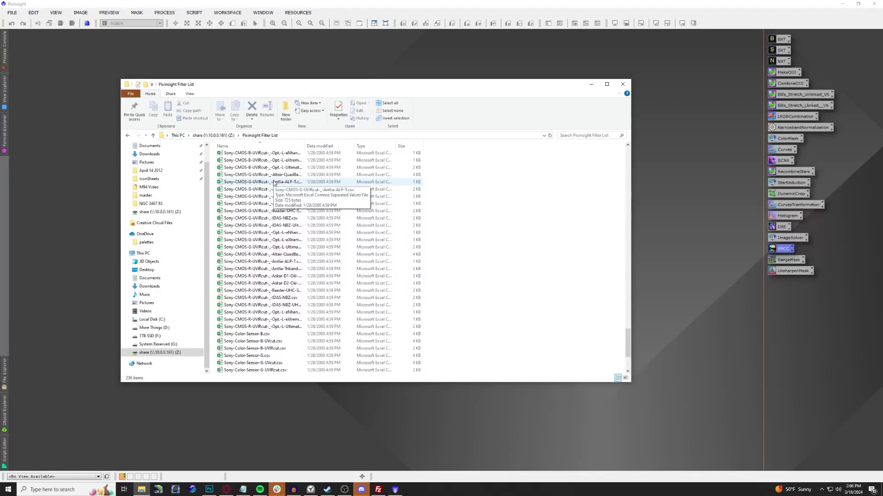
{"action": "scroll", "coordinate": [274, 183], "scroll_direction": "down", "scroll_amount": 4}
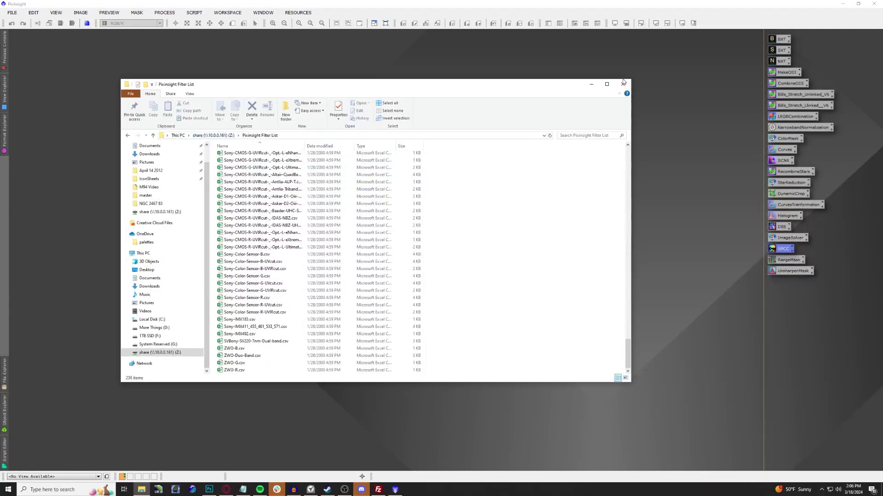
{"action": "left_click", "coordinate": [623, 83]}
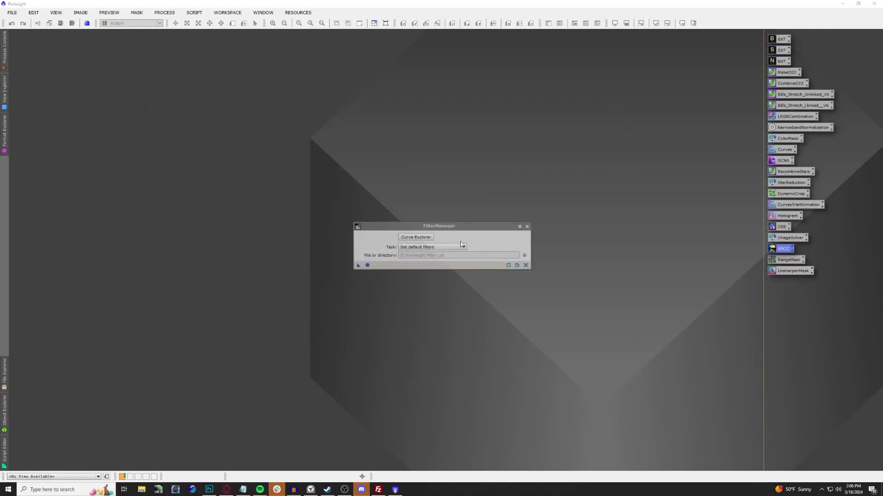
- Run FilterManager's Merge CSV filter definitions task on the Z:/Pixinsight Filter List folder
{"action": "left_click", "coordinate": [436, 247]}
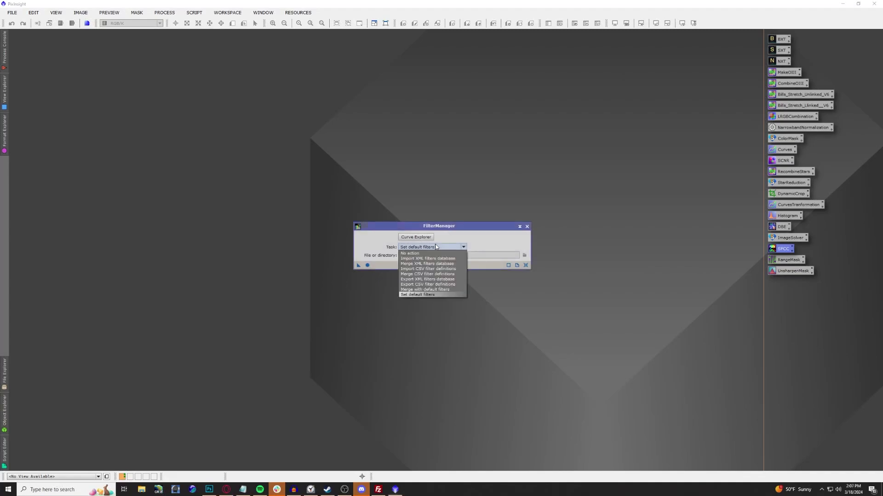
{"action": "left_click", "coordinate": [439, 274]}
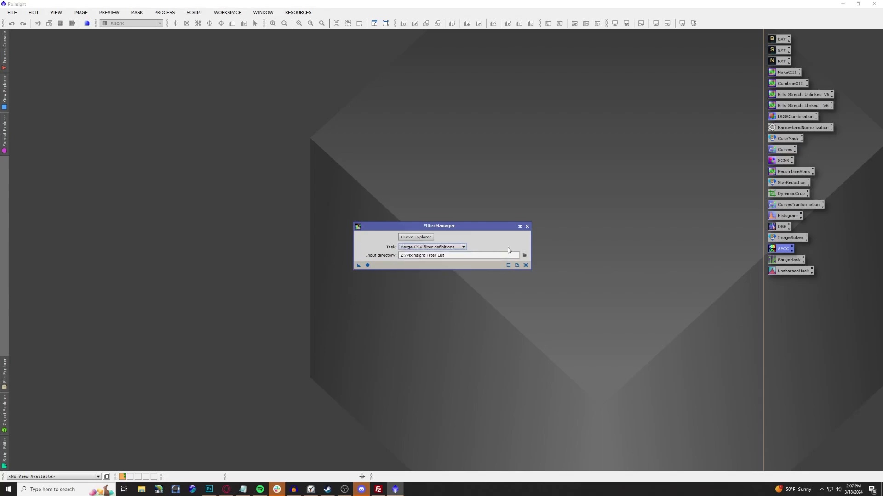
{"action": "left_click", "coordinate": [524, 255]}
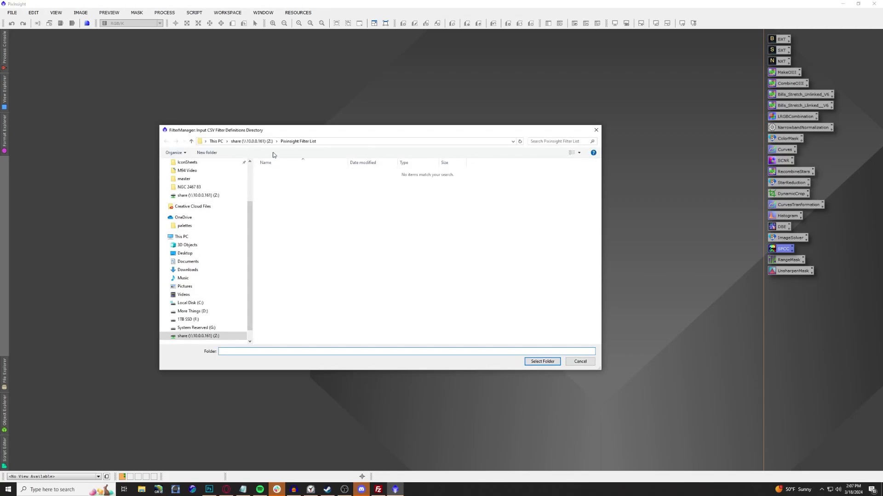
{"action": "left_click", "coordinate": [262, 141]}
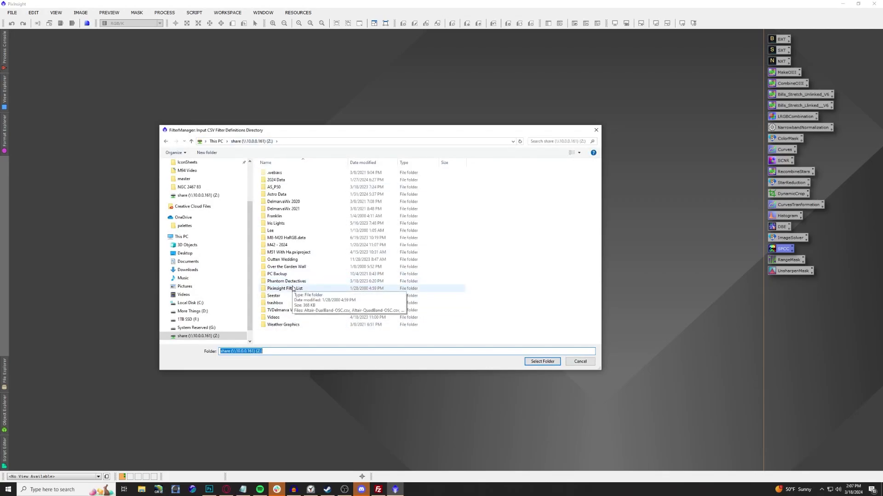
{"action": "double_click", "coordinate": [293, 288]}
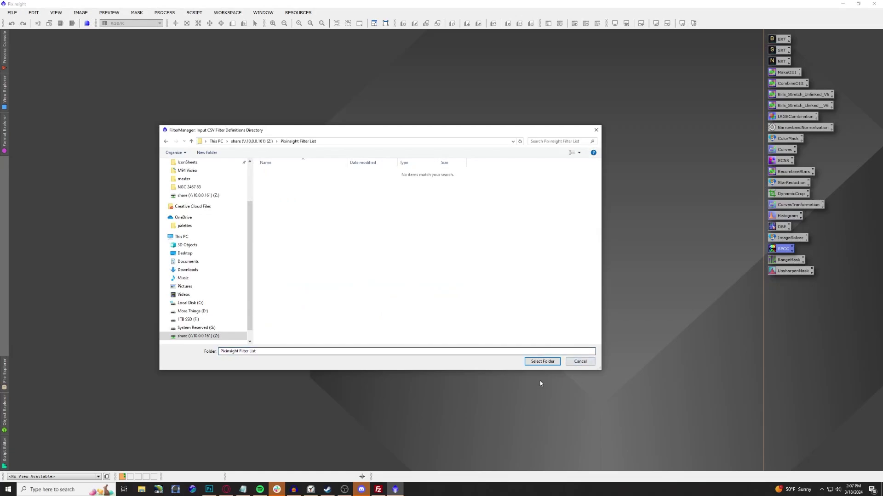
{"action": "left_click", "coordinate": [533, 364]}
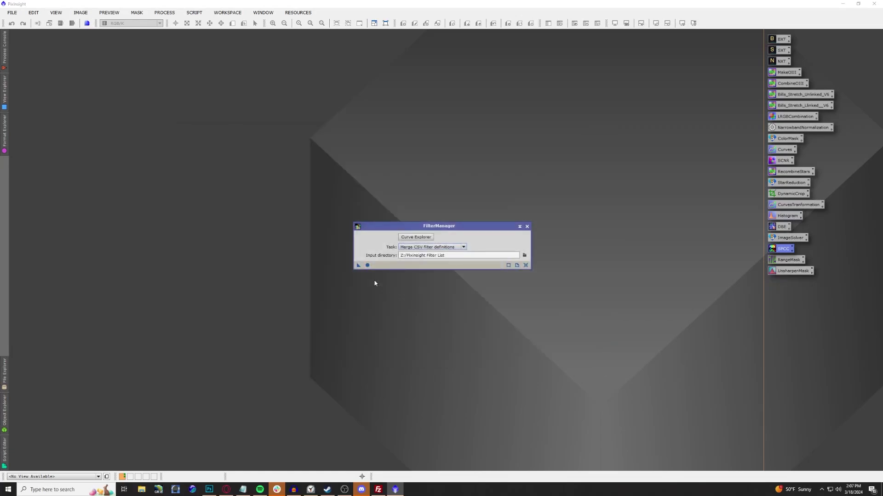
{"action": "left_click", "coordinate": [368, 265]}
- In SPCC, set the red, green and blue filters to Optolong L-Quad R, G and B
{"action": "double_click", "coordinate": [784, 249]}
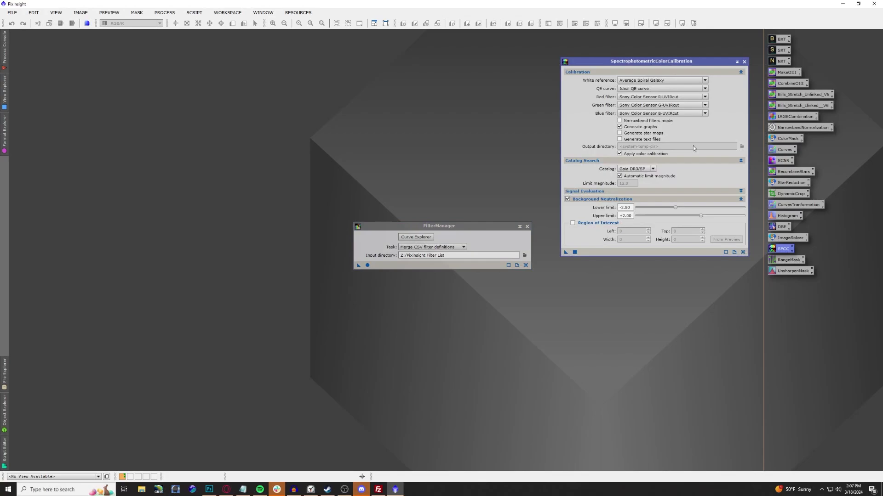
{"action": "left_click", "coordinate": [676, 100]}
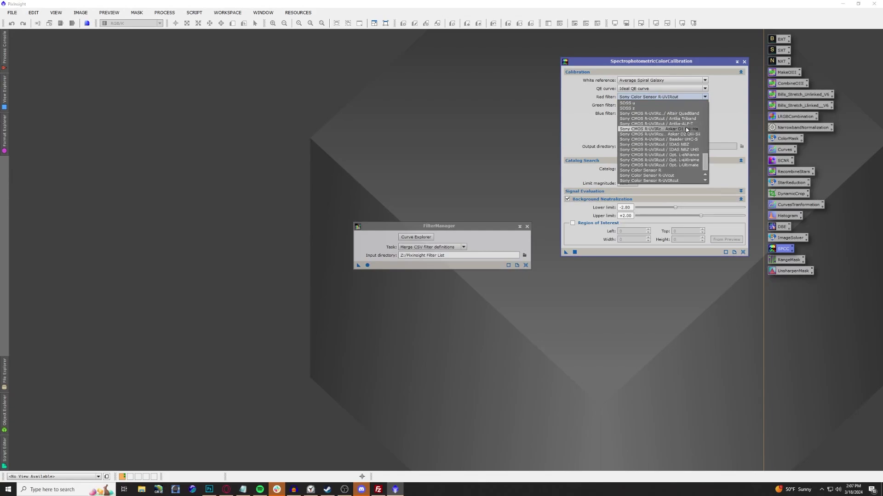
{"action": "scroll", "coordinate": [690, 147], "scroll_direction": "up", "scroll_amount": 2}
{"action": "scroll", "coordinate": [692, 151], "scroll_direction": "up", "scroll_amount": 3}
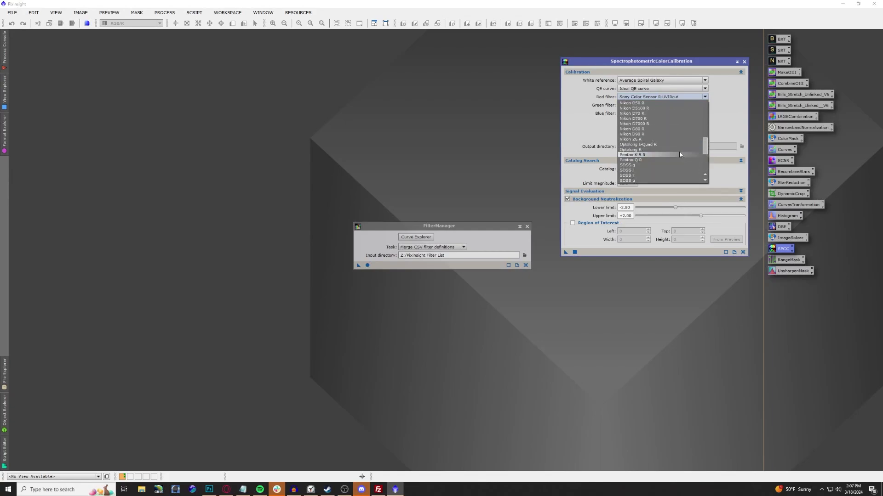
{"action": "left_click", "coordinate": [671, 146]}
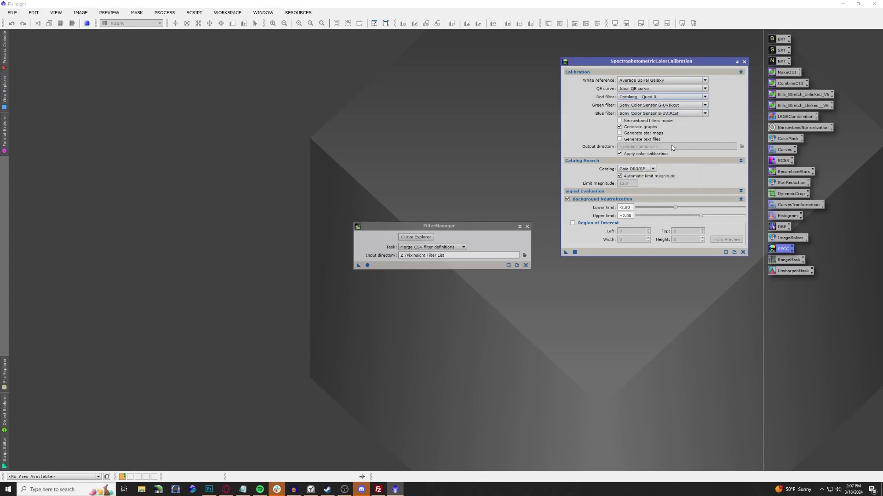
{"action": "left_click", "coordinate": [674, 105]}
{"action": "scroll", "coordinate": [664, 138], "scroll_direction": "up", "scroll_amount": 3}
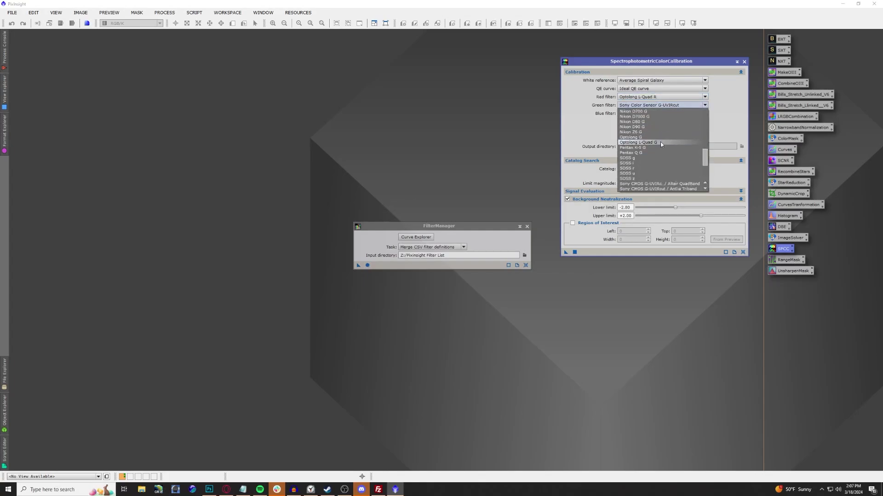
{"action": "left_click", "coordinate": [660, 142]}
{"action": "left_click", "coordinate": [668, 113]}
{"action": "scroll", "coordinate": [666, 137], "scroll_direction": "up", "scroll_amount": 3}
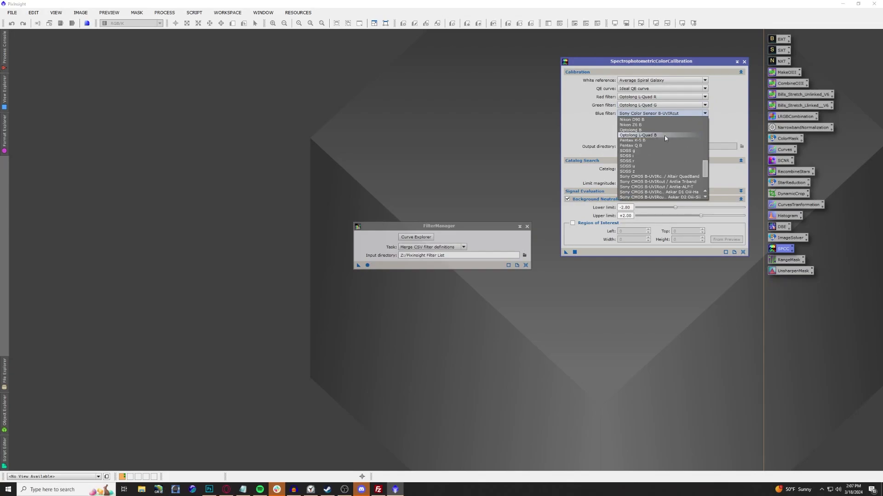
{"action": "left_click", "coordinate": [665, 136]}
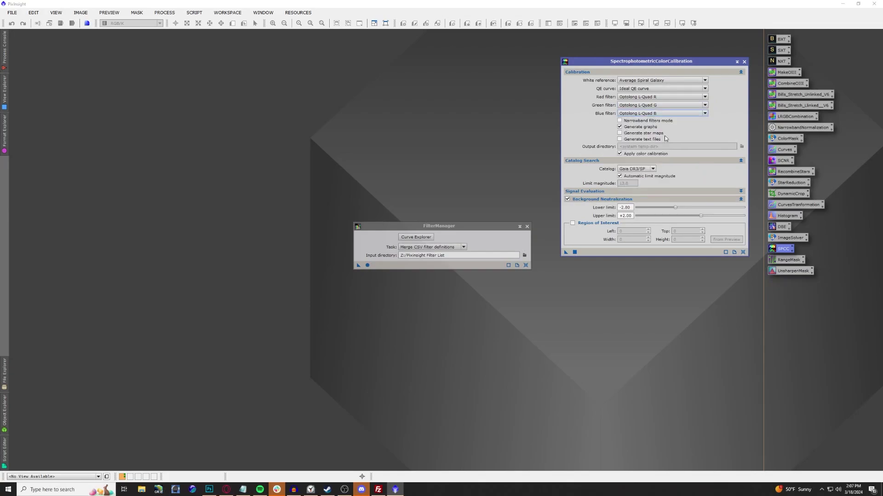
- Switch red, green and blue filters to the Sony CMOS UVIRcut / Askar D1 curves and close FilterManager
{"action": "left_click", "coordinate": [674, 97]}
{"action": "scroll", "coordinate": [680, 127], "scroll_direction": "down", "scroll_amount": 3}
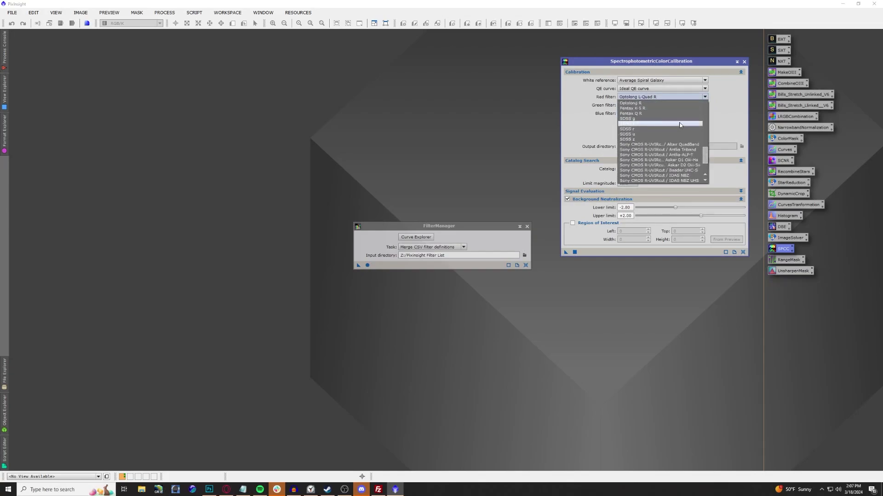
{"action": "left_click", "coordinate": [687, 160]}
{"action": "left_click", "coordinate": [662, 105]}
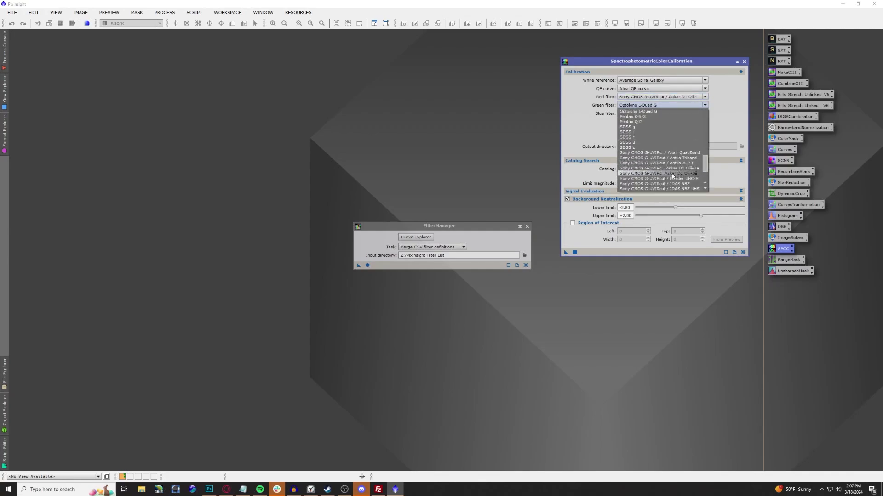
{"action": "left_click", "coordinate": [668, 168]}
{"action": "left_click", "coordinate": [662, 113]}
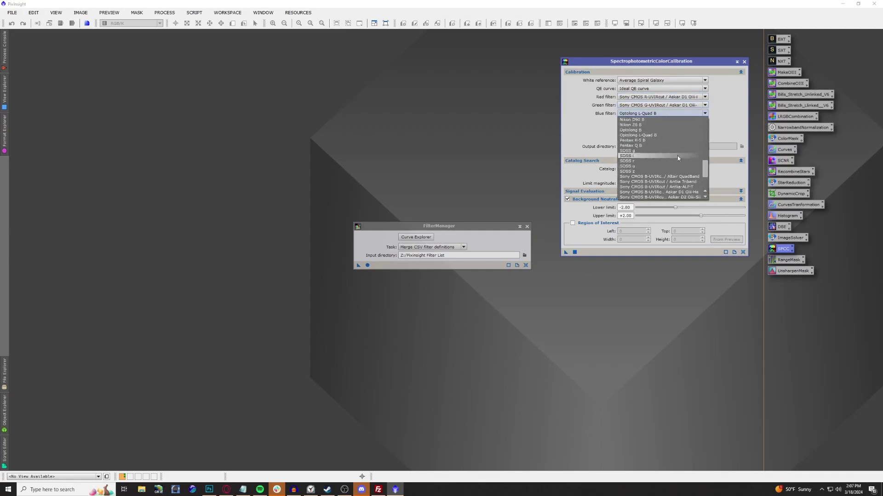
{"action": "left_click", "coordinate": [693, 191]}
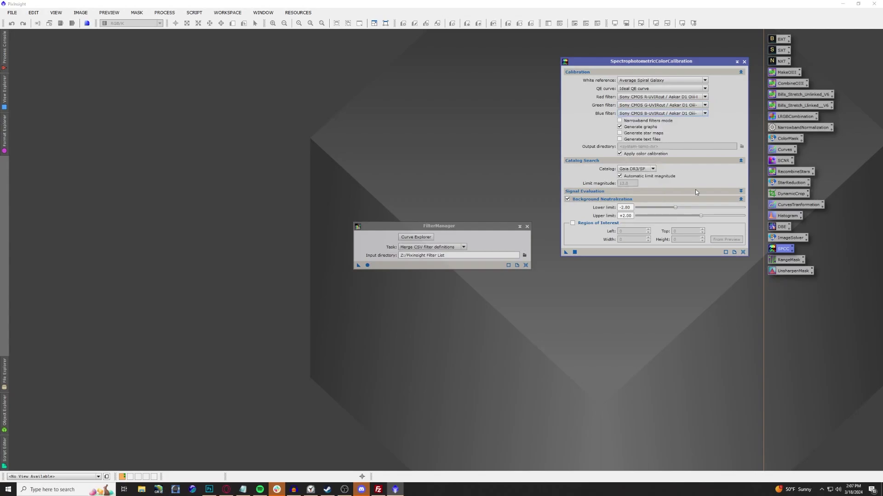
{"action": "left_click", "coordinate": [527, 227]}
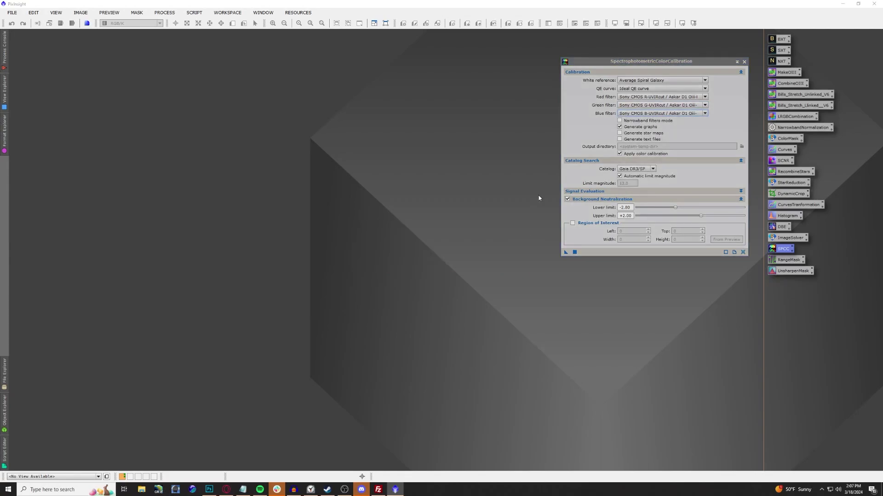